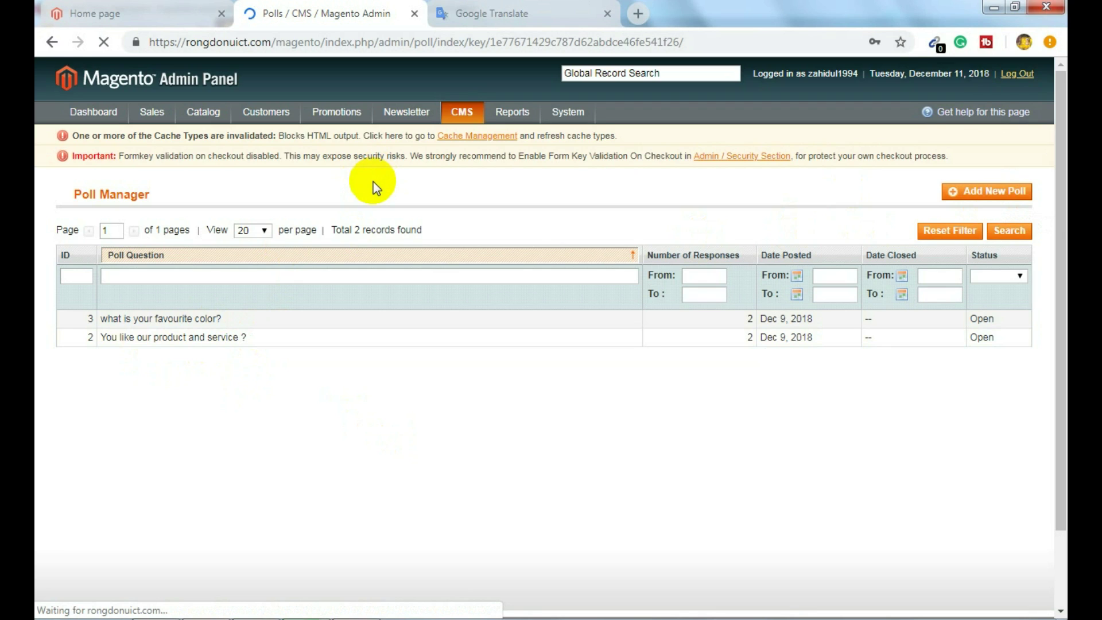
Step: Create a new poll with the question "Are you happy to buy our product ?"
click(983, 192)
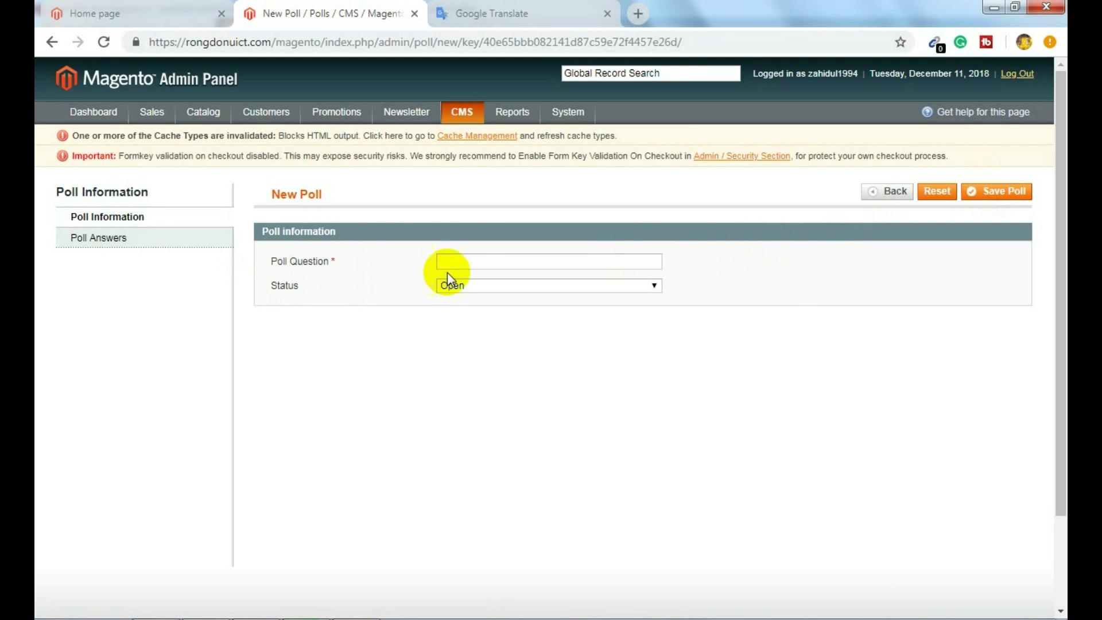
click(504, 258)
text(Are y)
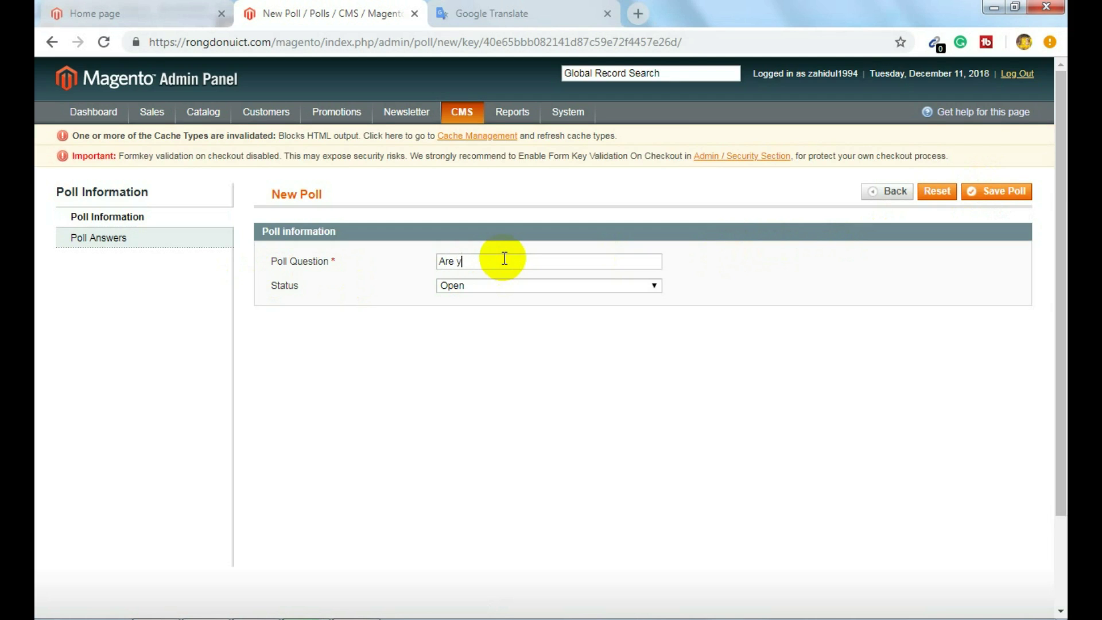
text(ou happ)
text(y)
text( to b)
text(uy our)
text( pro)
text(du)
text(ct )
text(>)
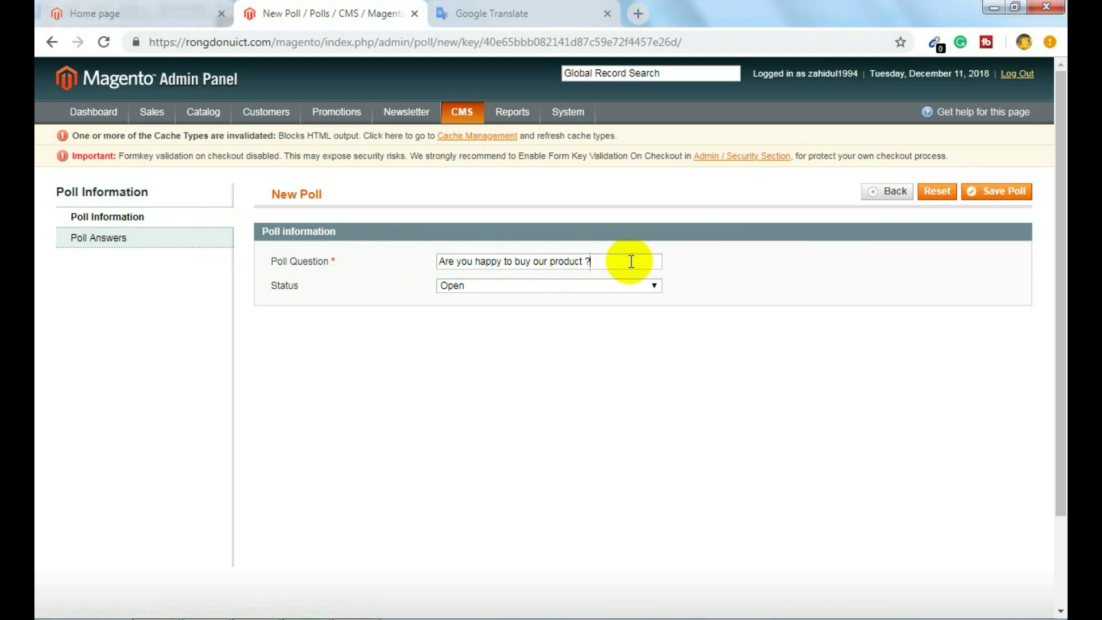
Step: Add "Yes" as the new poll's first answer, dismissing the Windows prompt by keeping the current color scheme permanently
click(98, 246)
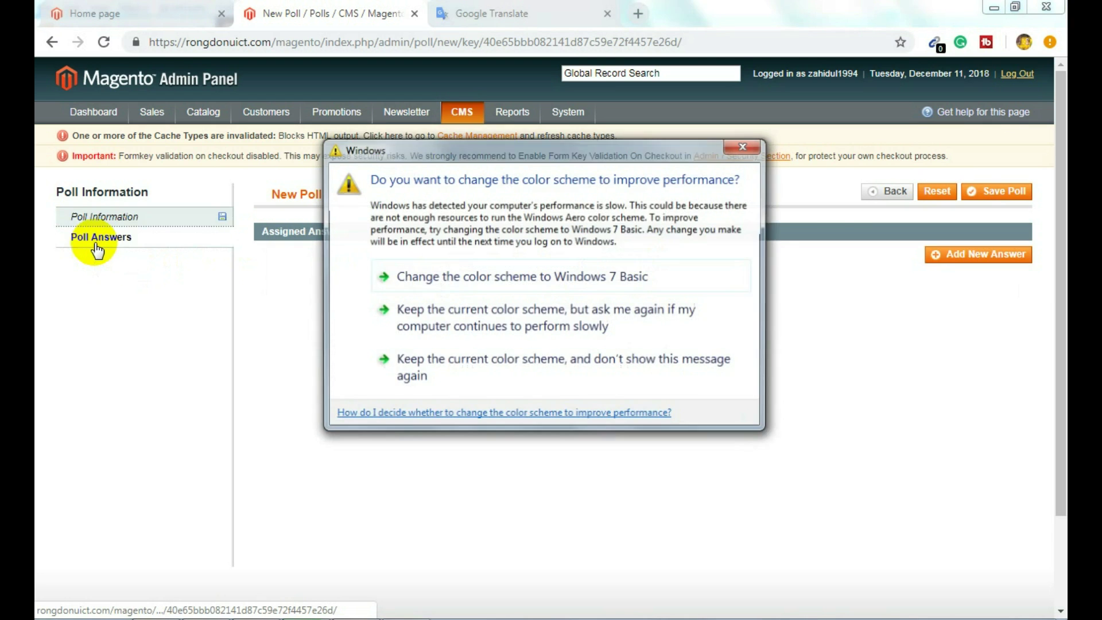
click(465, 360)
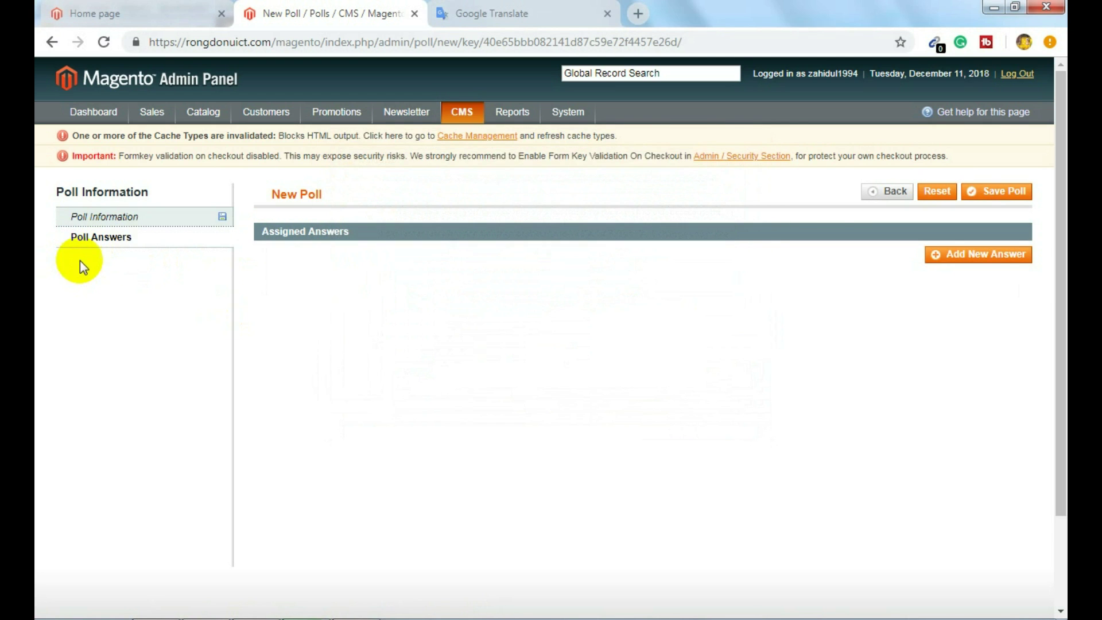
click(1003, 257)
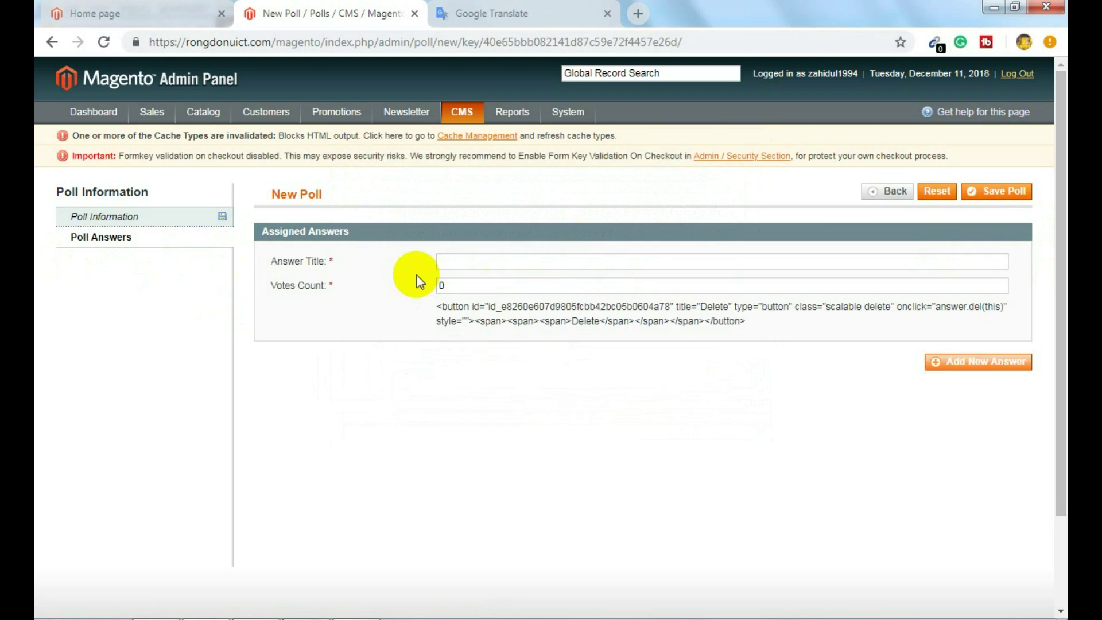
click(541, 265)
text(Yes)
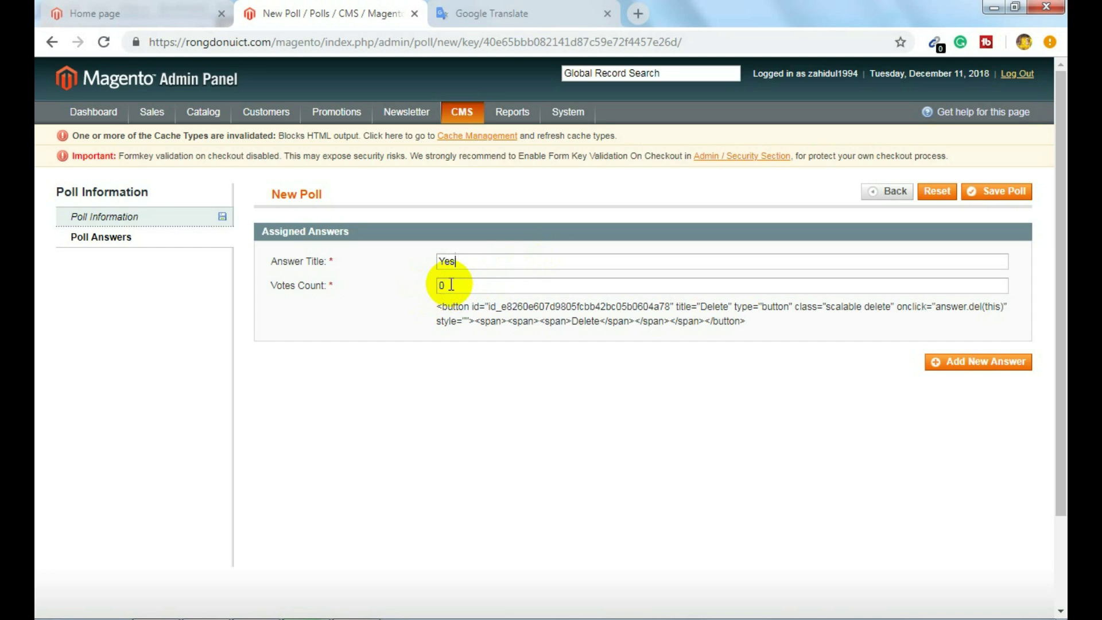
Step: Add the answers "No" and "No Comment" to the poll and save it
click(1010, 365)
click(537, 373)
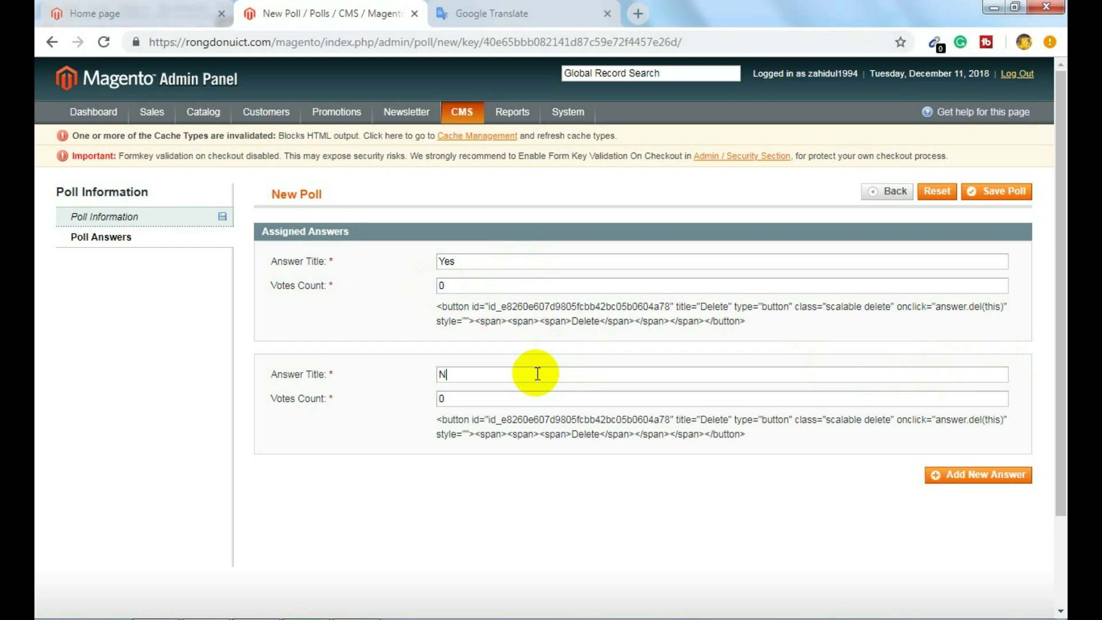
click(962, 475)
click(517, 485)
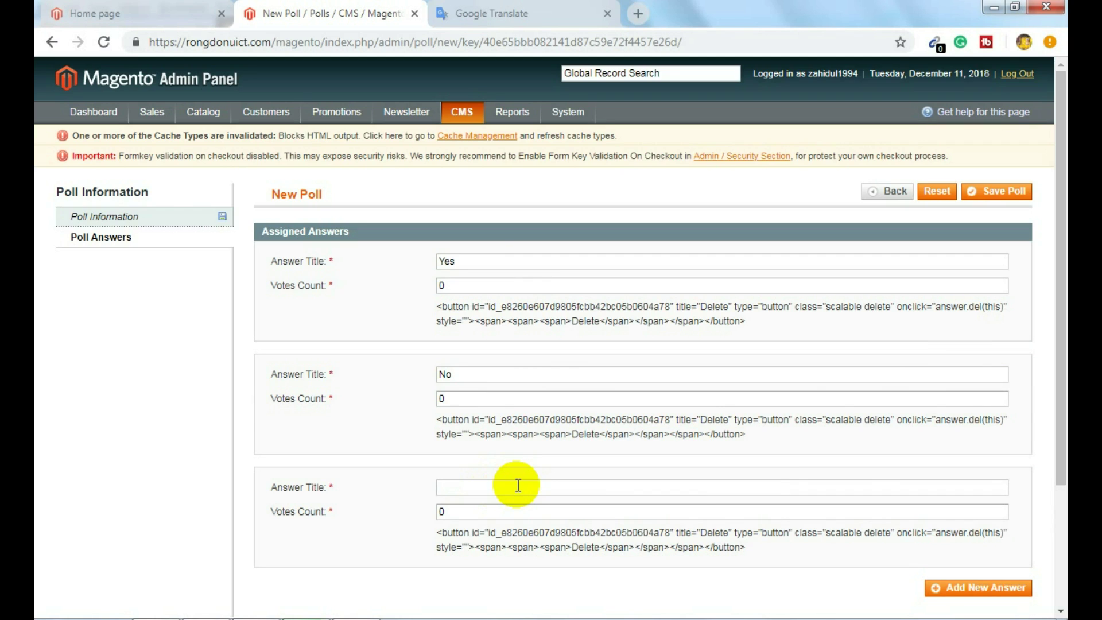
text(No Comment)
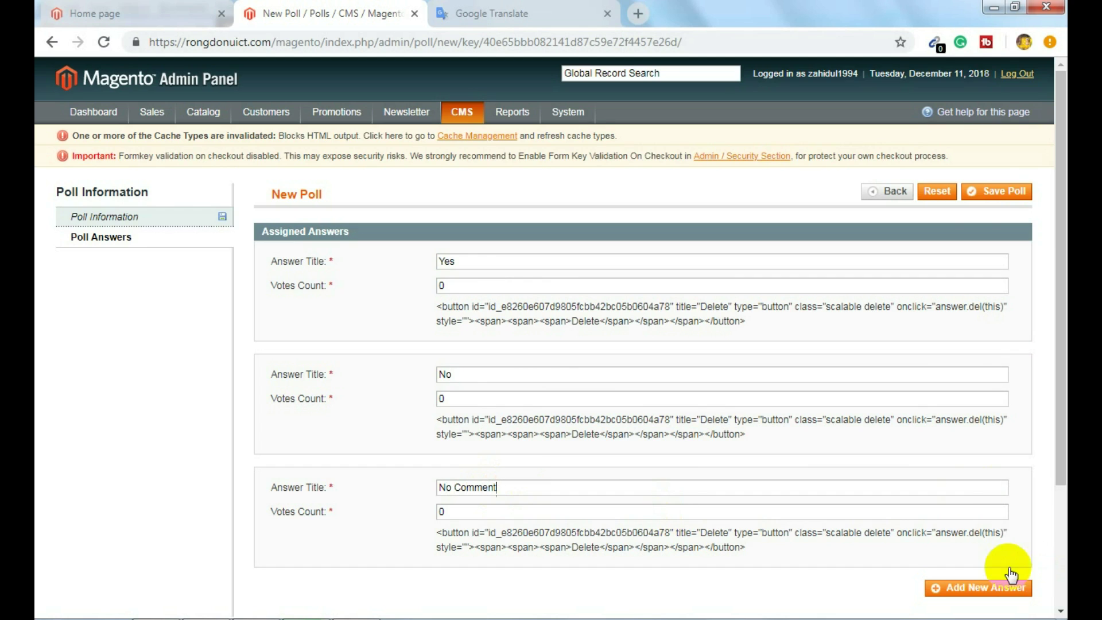
click(1004, 203)
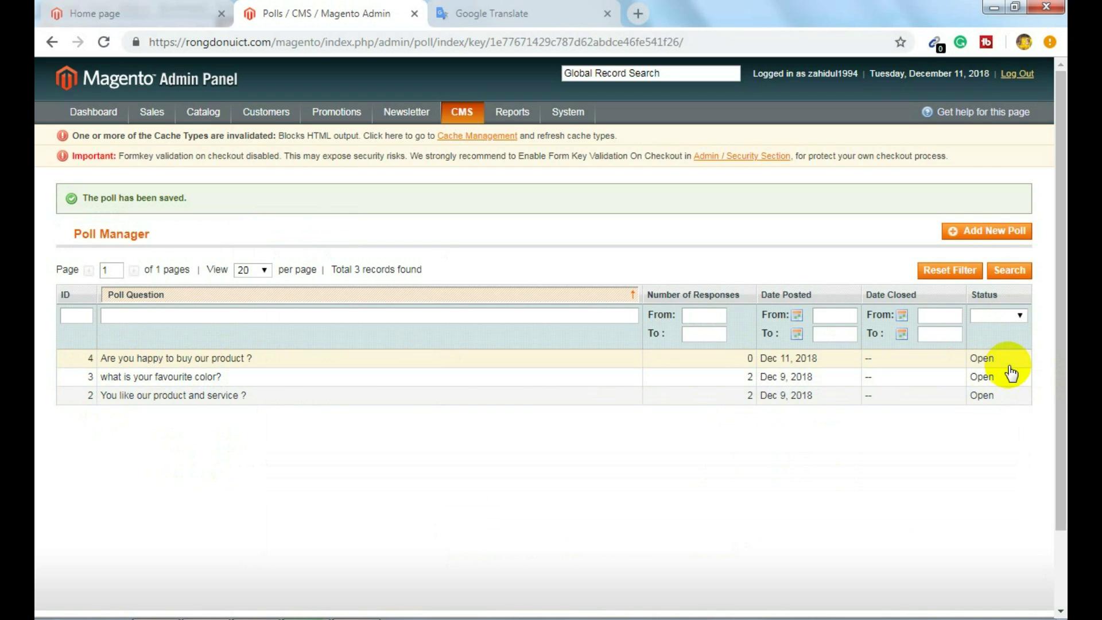
Step: Reload the storefront home page and vote Yes in the community poll
click(120, 8)
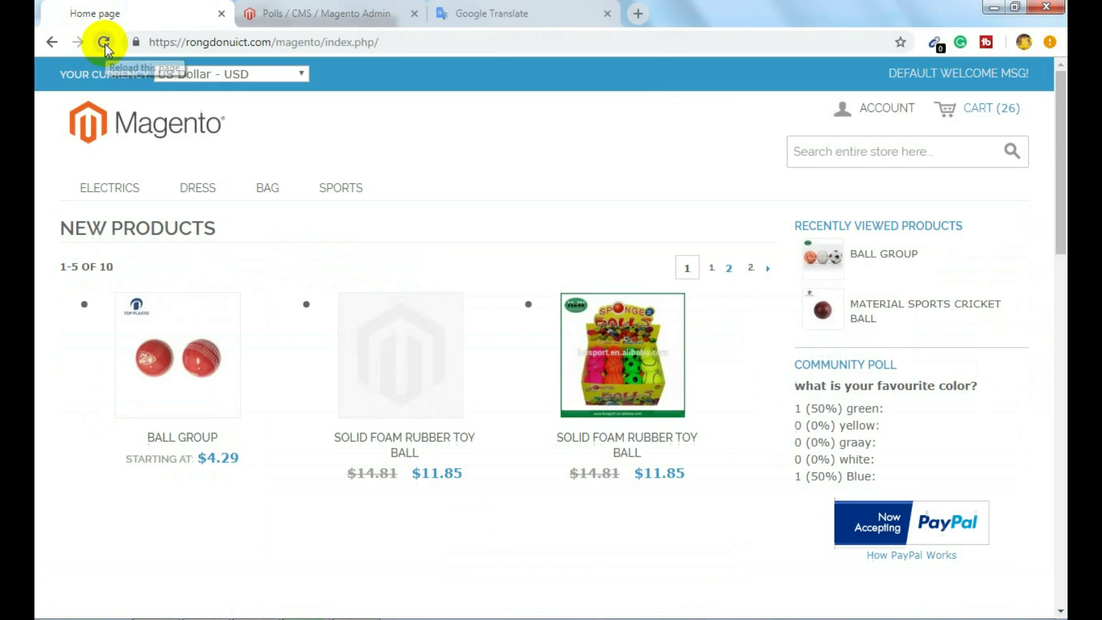
click(104, 43)
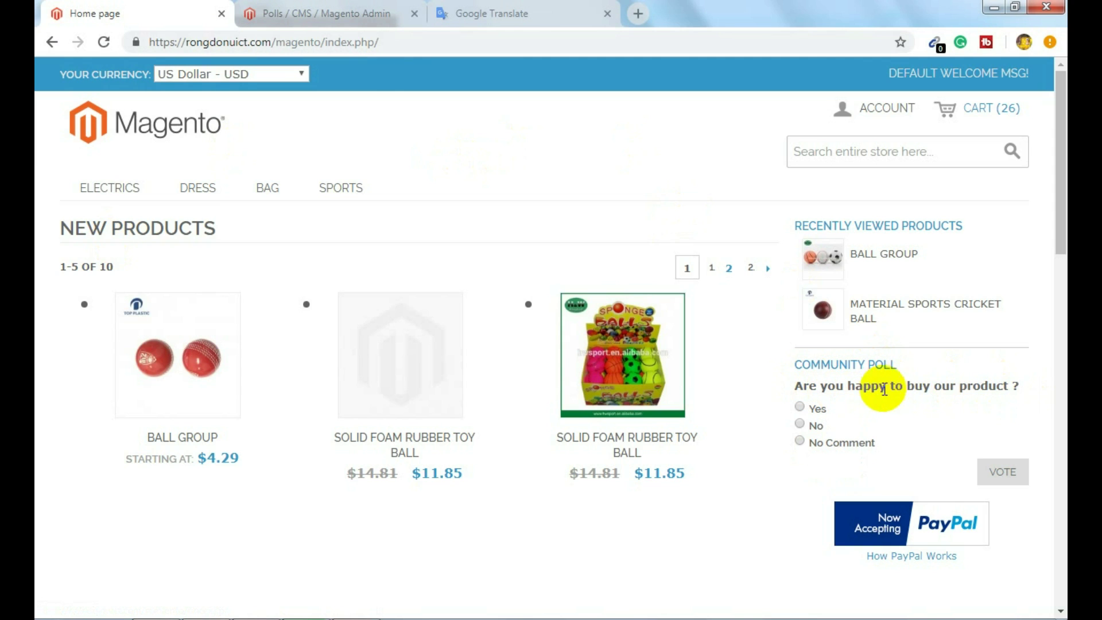
click(800, 407)
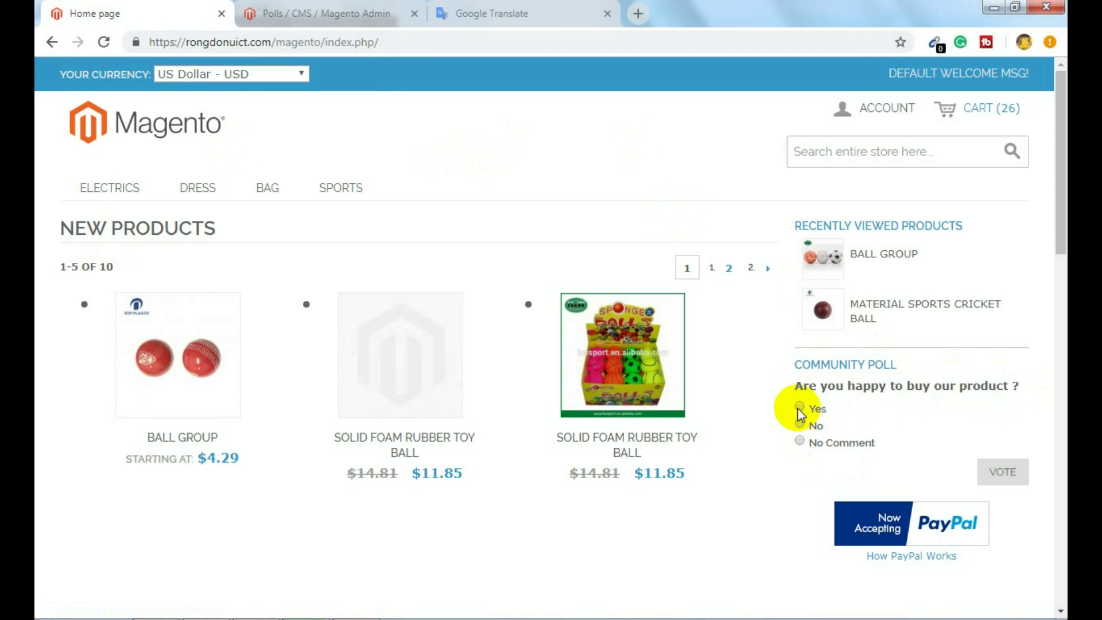
click(998, 477)
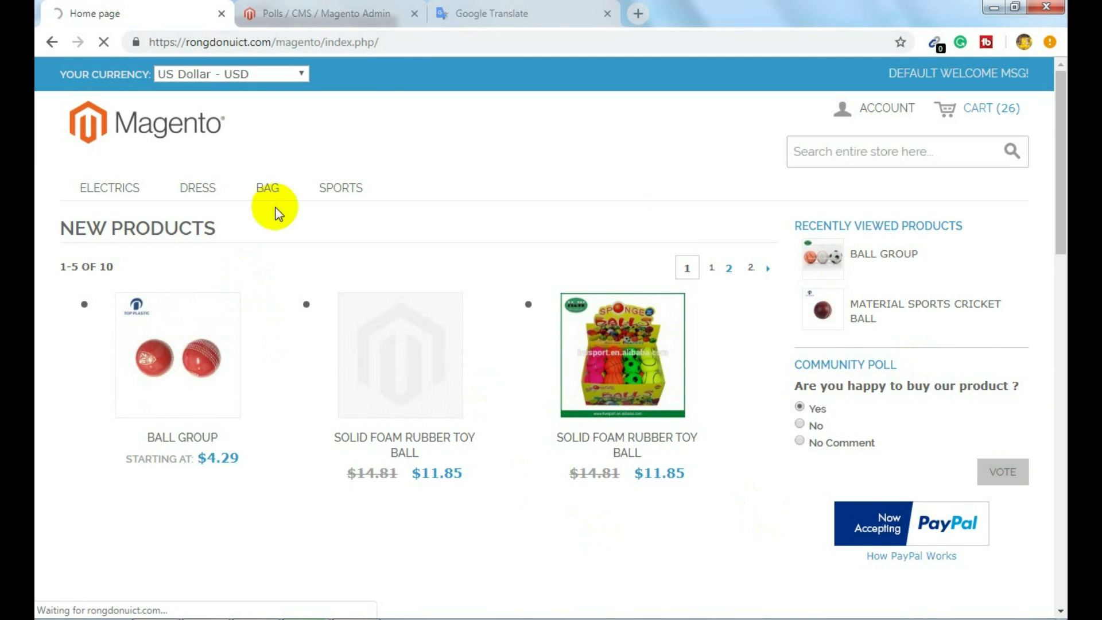
Step: Examine the community poll's voting results on the storefront home page
click(313, 13)
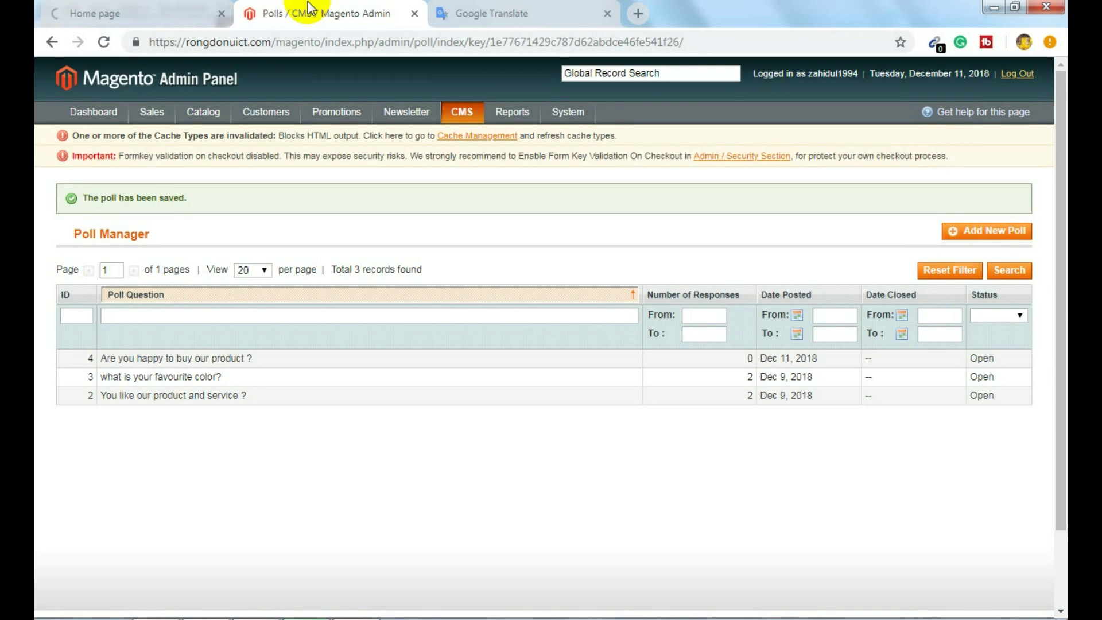
click(144, 9)
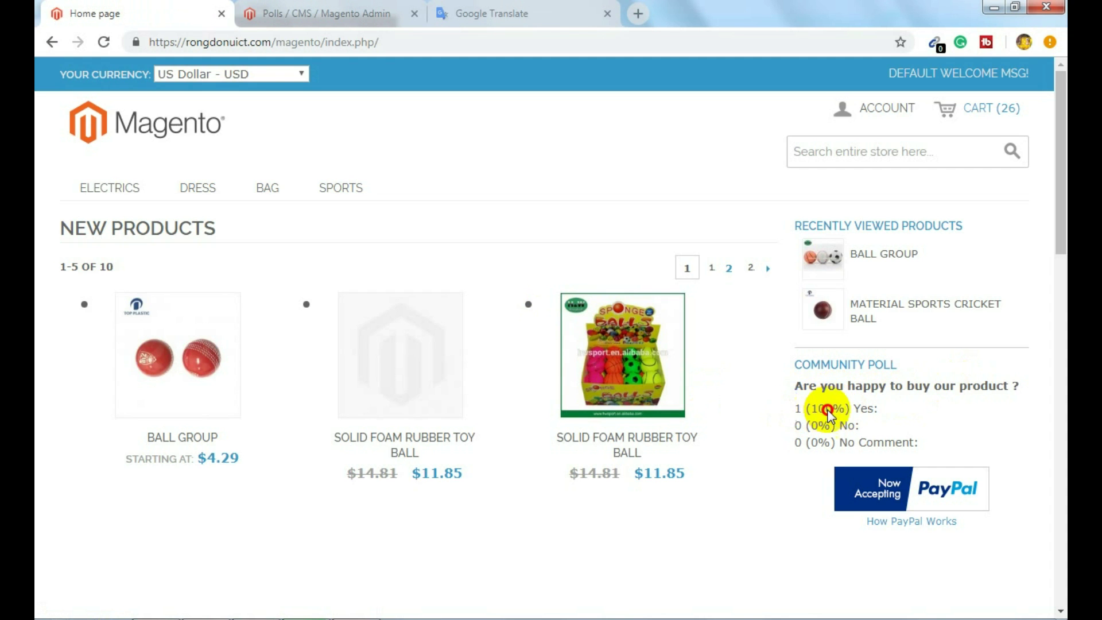
click(883, 411)
triple_click(873, 413)
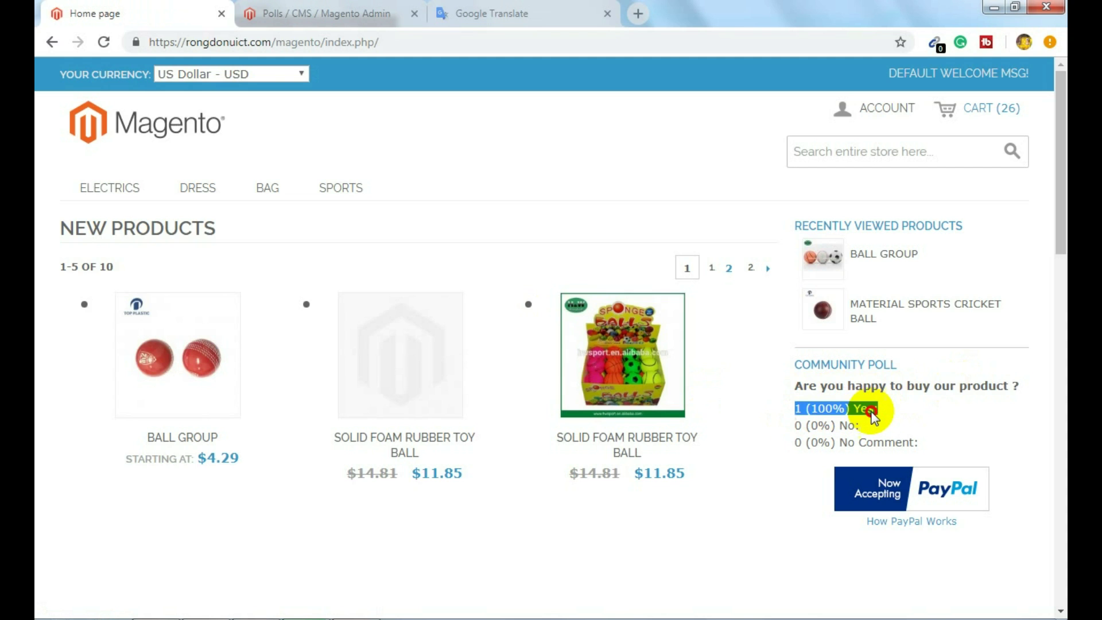
click(898, 405)
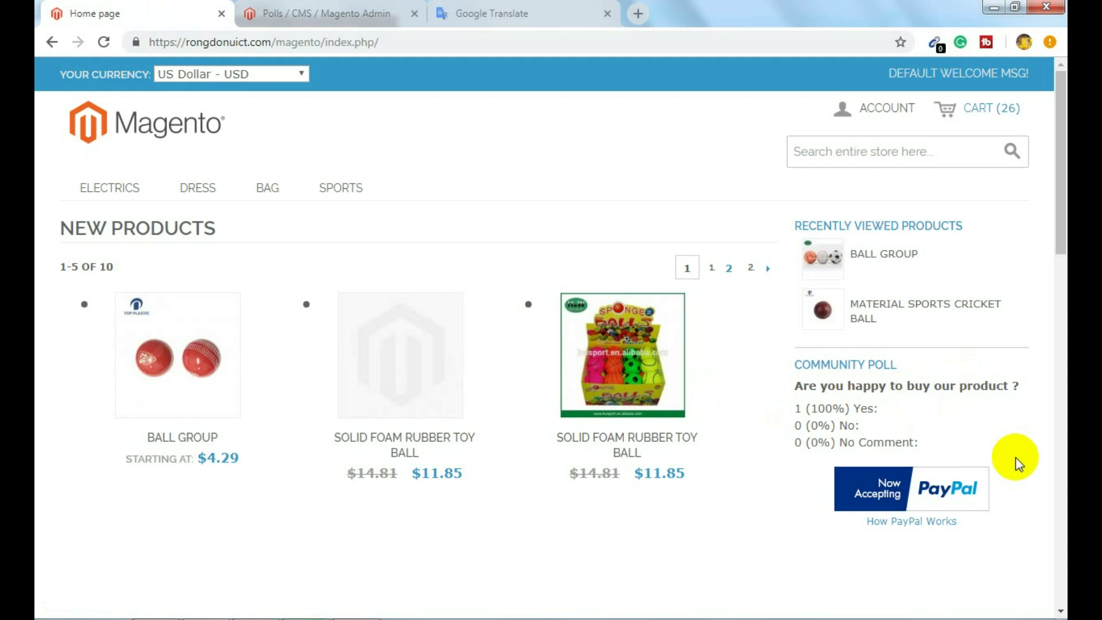
drag(878, 409, 802, 408)
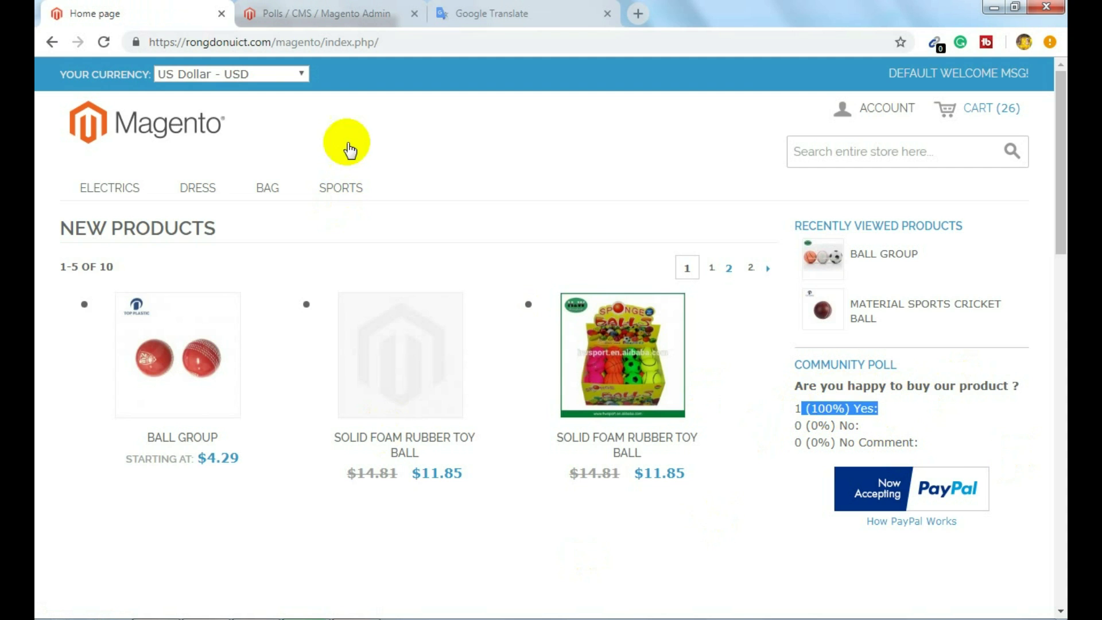
Step: Open the poll "Are you happy to buy our product ?" in the admin panel and examine its answers' vote counts
click(322, 13)
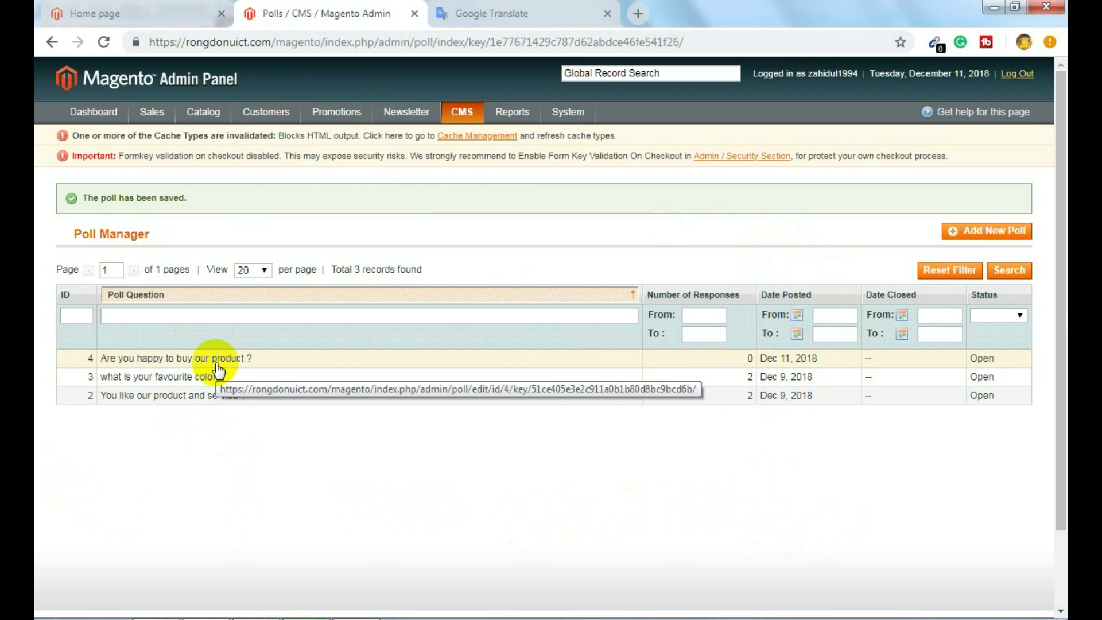
click(338, 403)
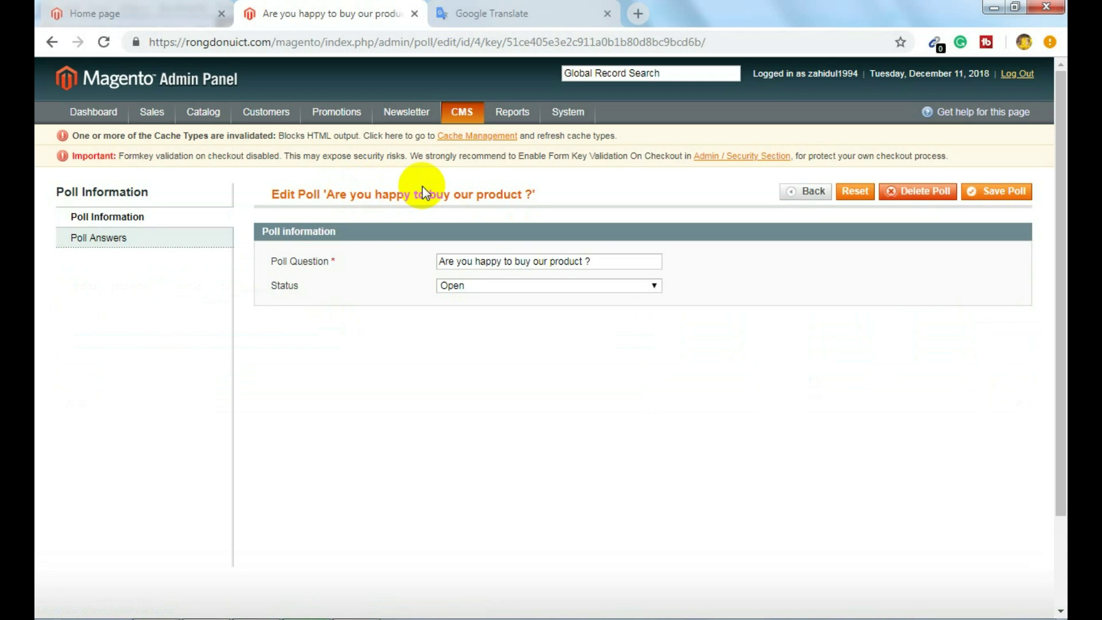
click(98, 240)
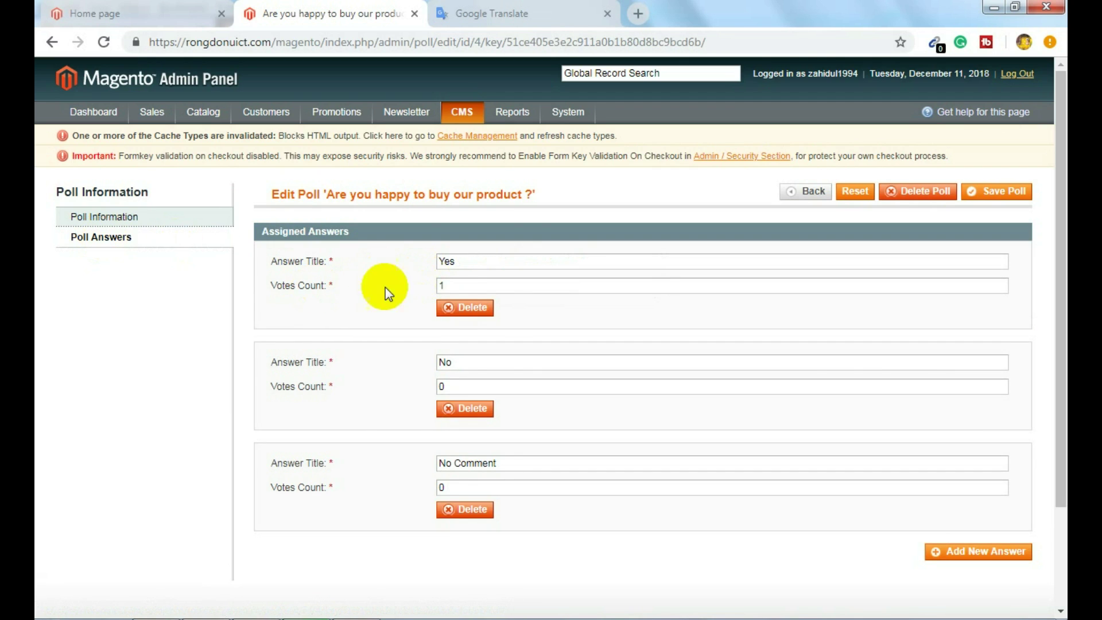
double_click(435, 283)
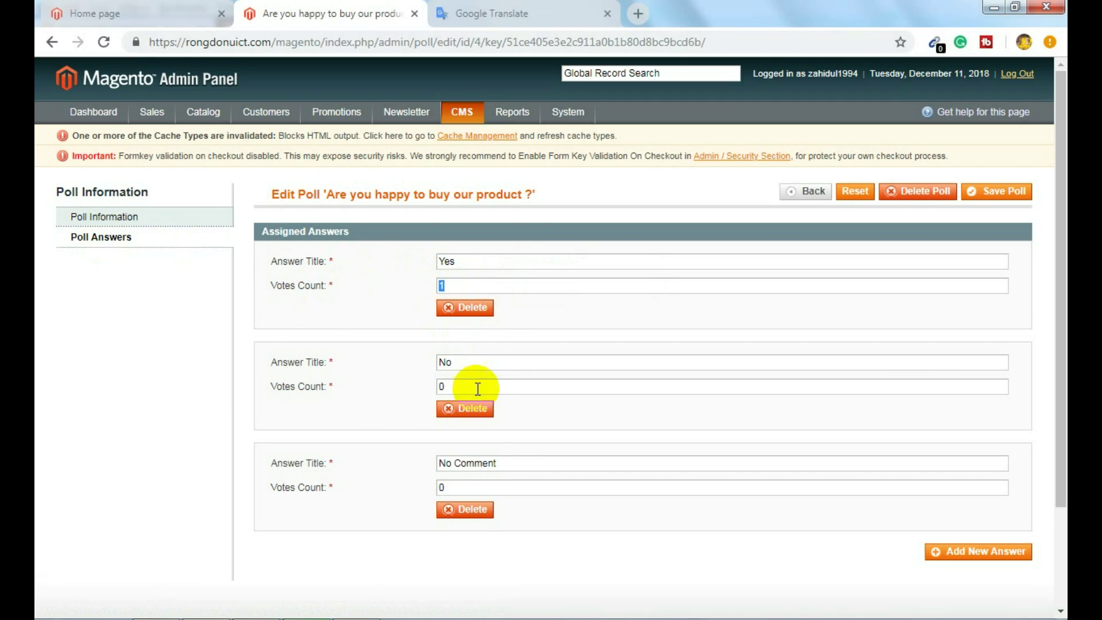
click(319, 296)
click(479, 285)
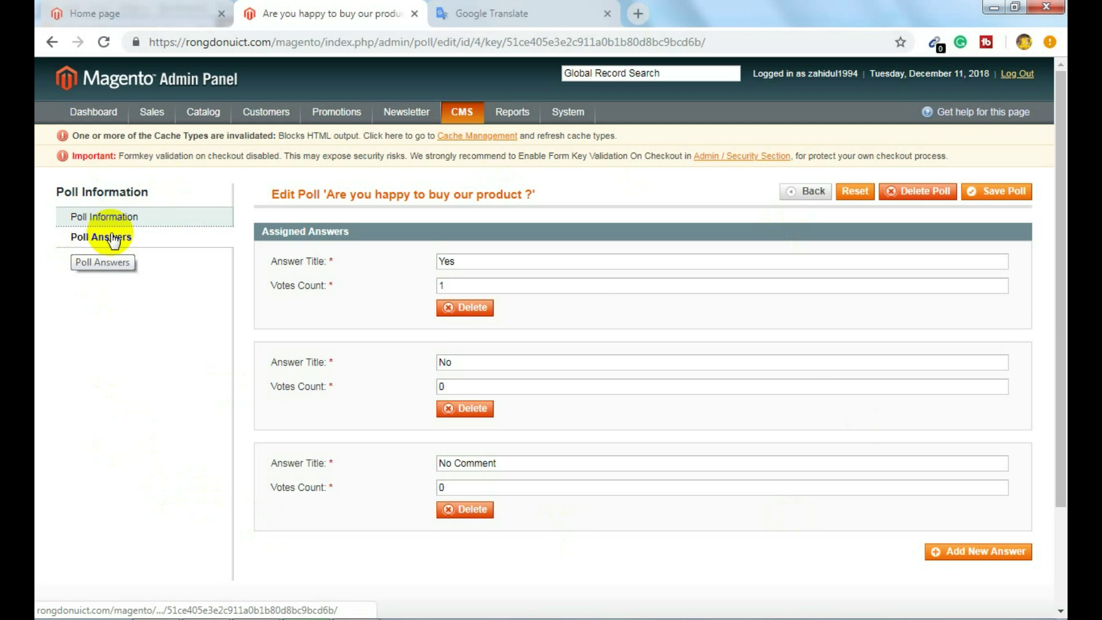
Step: Delete the poll "Are you happy to buy our product ?" and confirm the deletion
click(1008, 195)
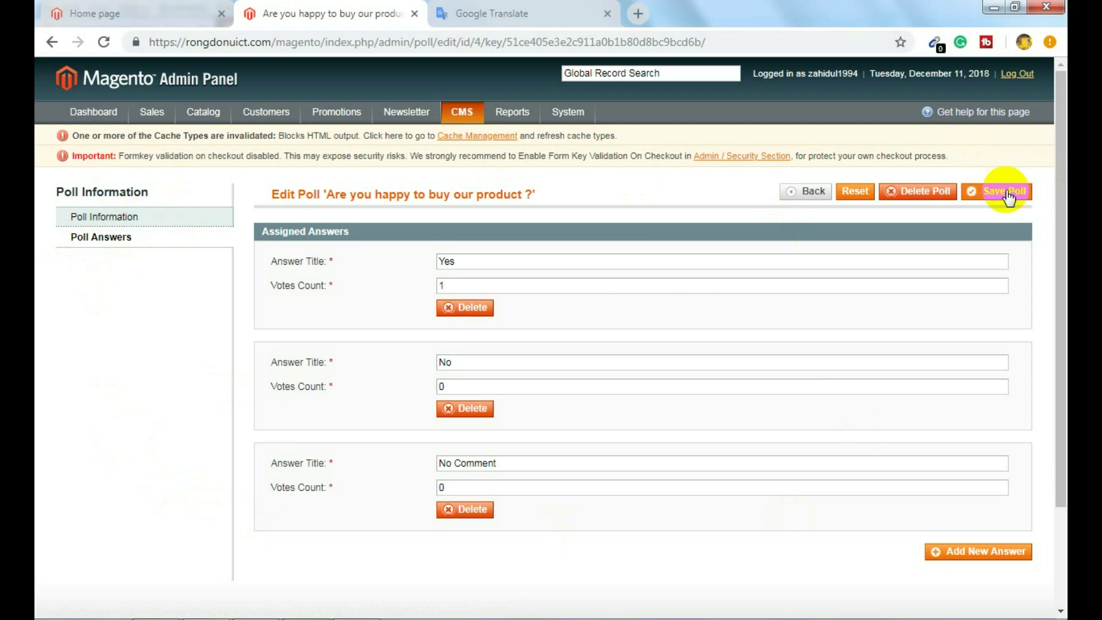
click(941, 195)
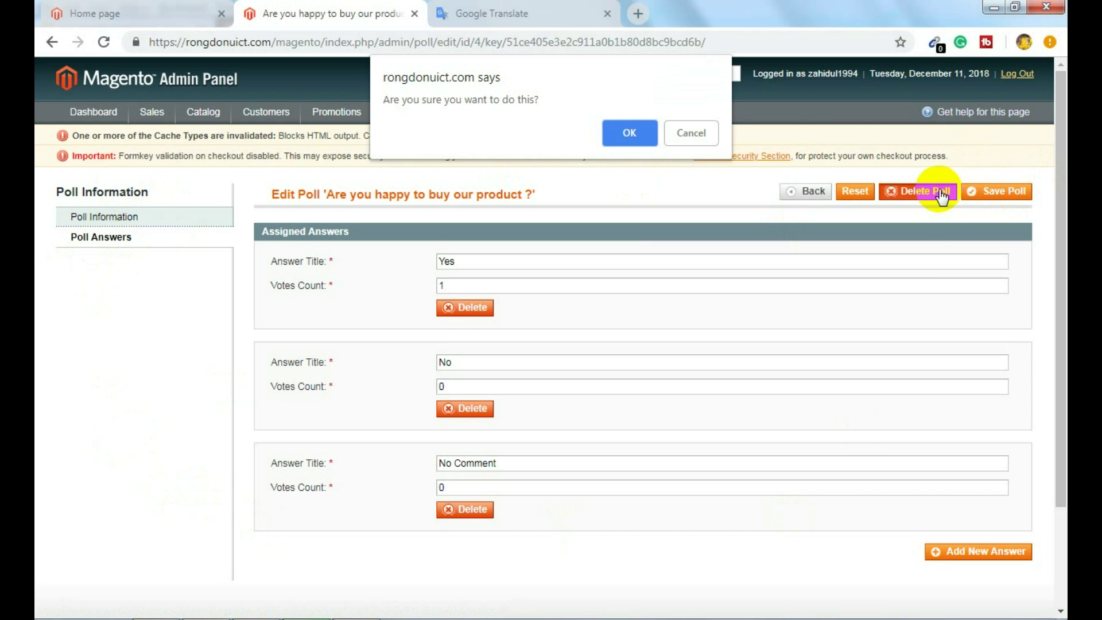
click(630, 130)
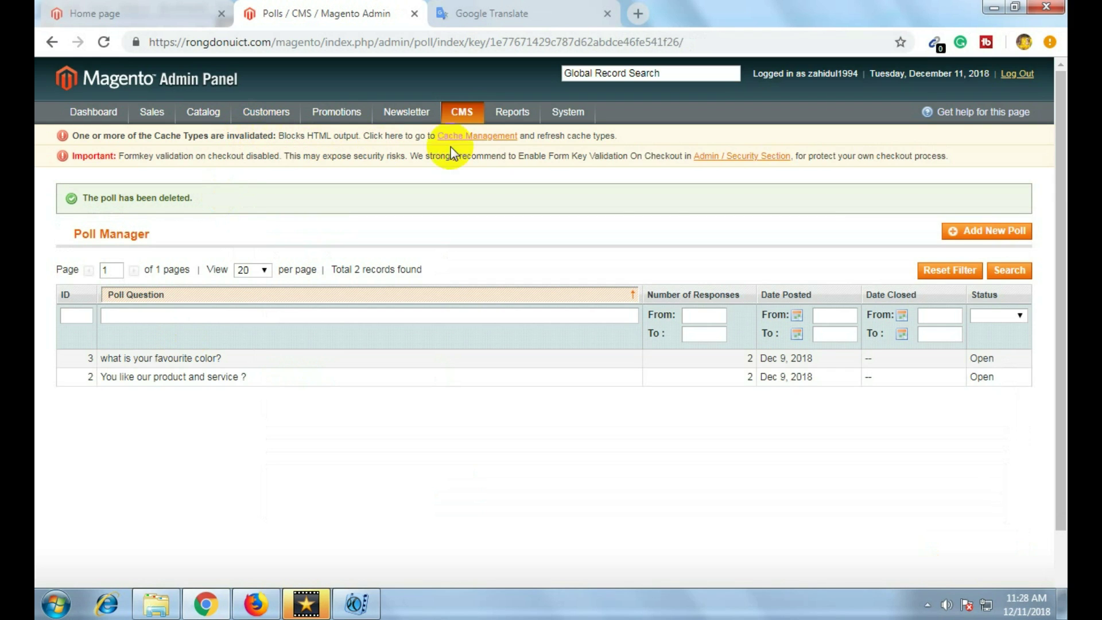
Step: Open the Polls settings in the Web section of the system configuration
mouse_move(563, 116)
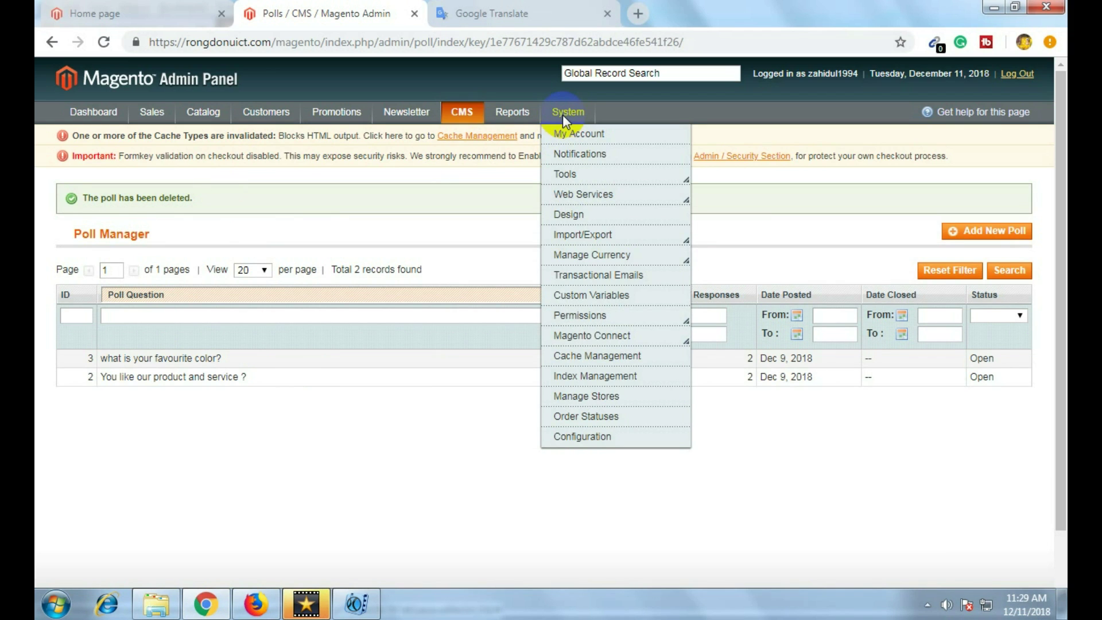
click(599, 424)
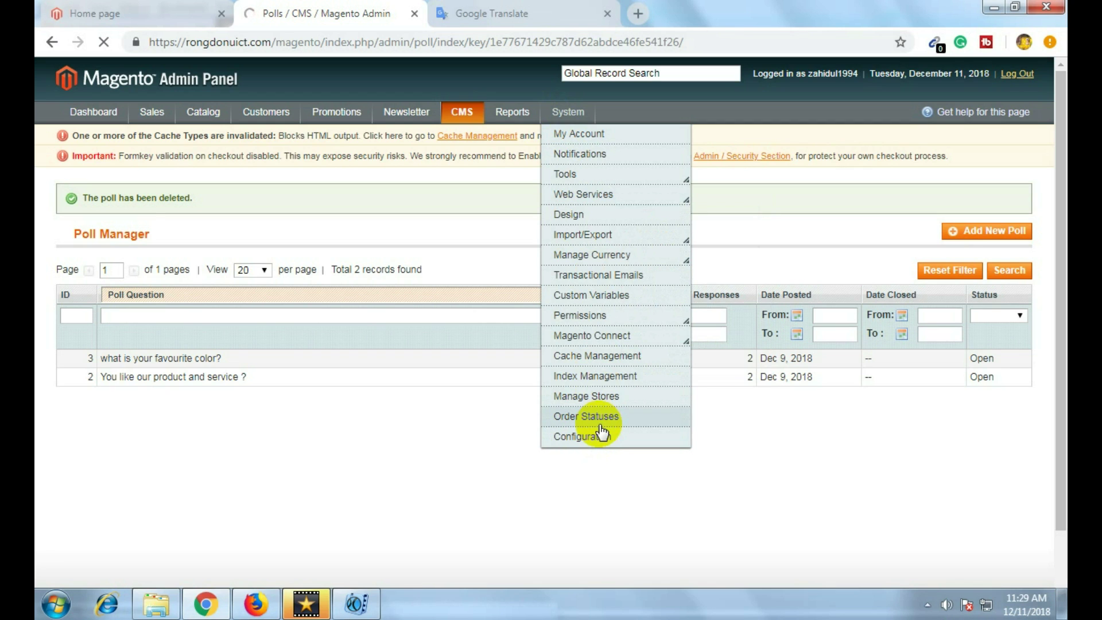
click(580, 436)
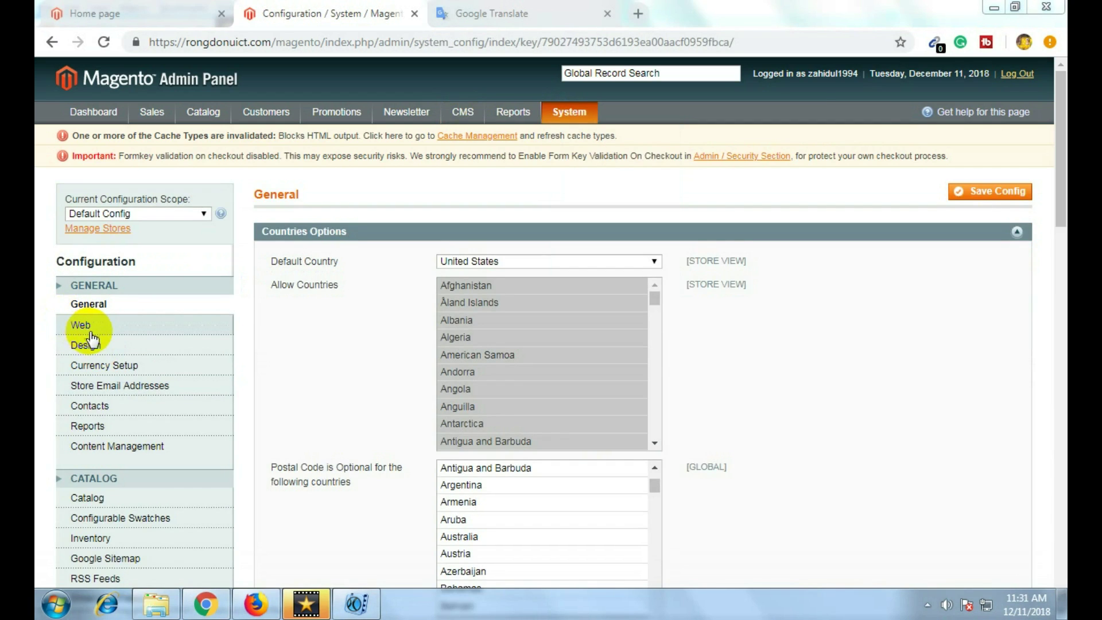
click(95, 326)
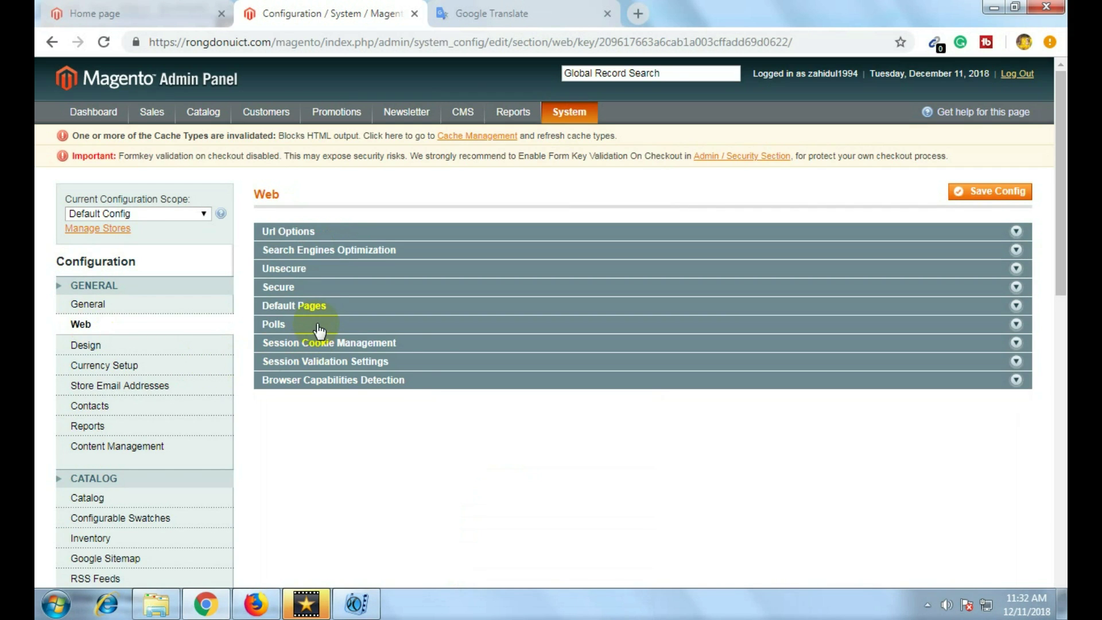
click(319, 326)
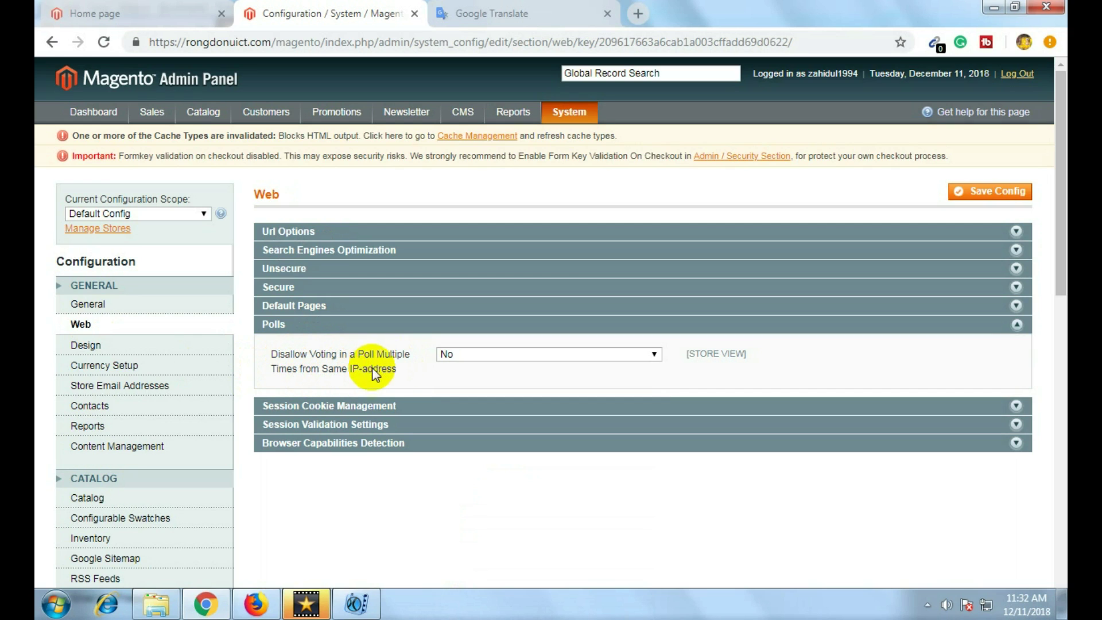
Step: Set Disallow Voting in a Poll Multiple Times from Same IP-address to Yes
drag(398, 367, 278, 359)
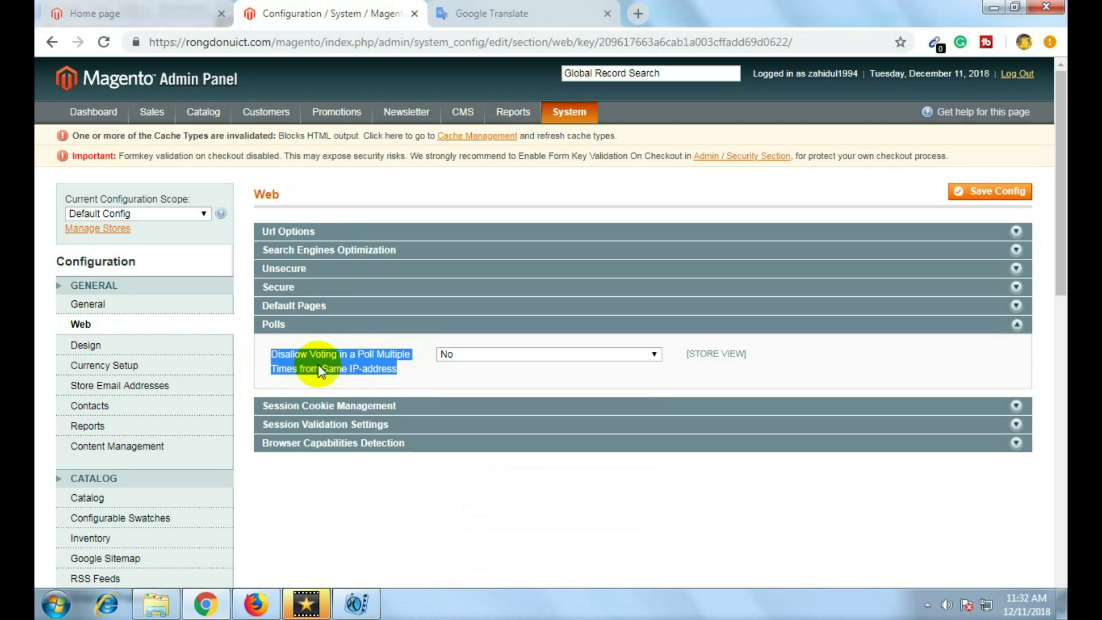
click(567, 357)
click(508, 367)
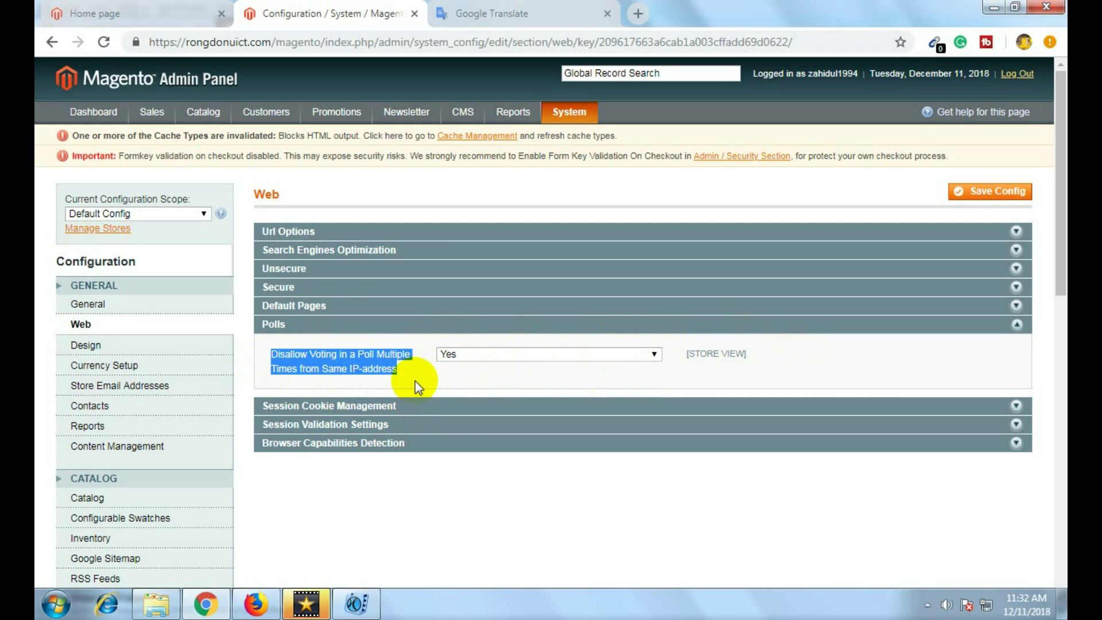
click(463, 356)
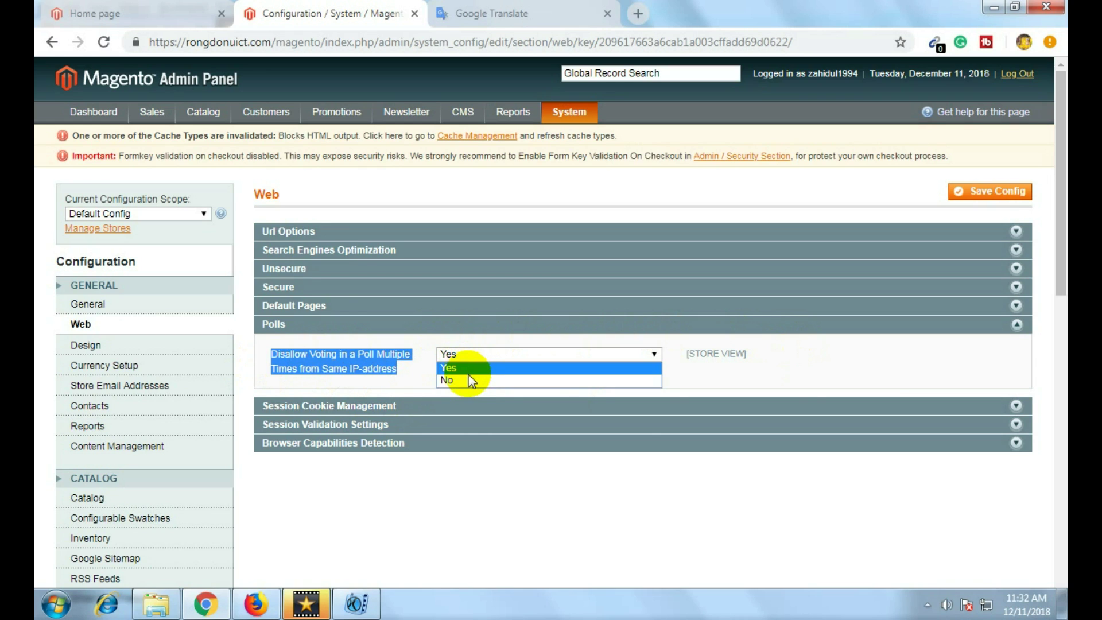
click(464, 369)
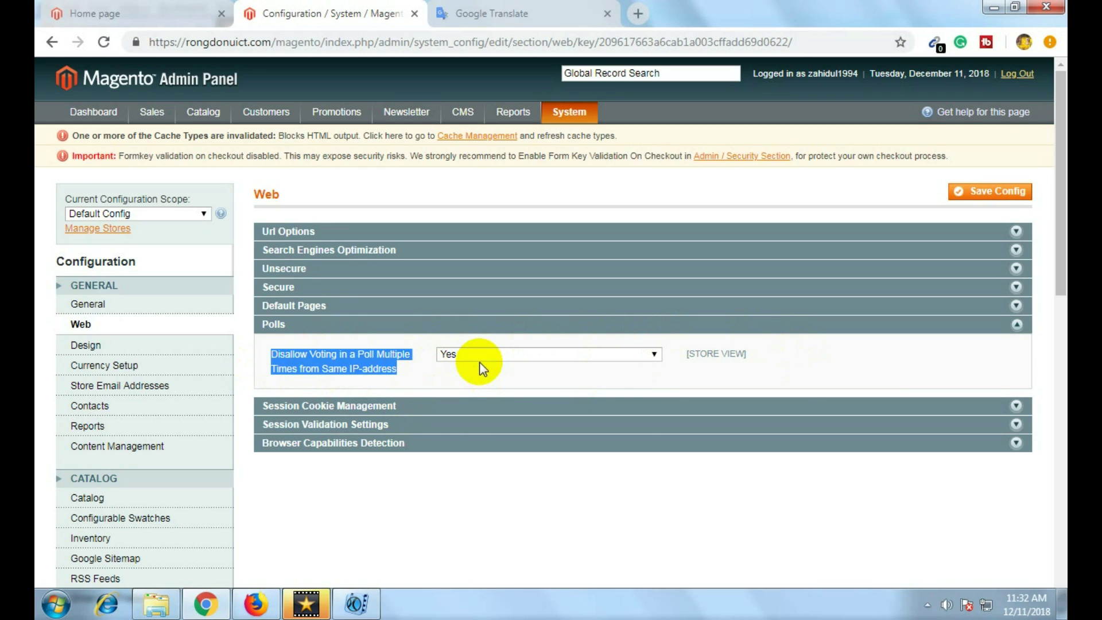